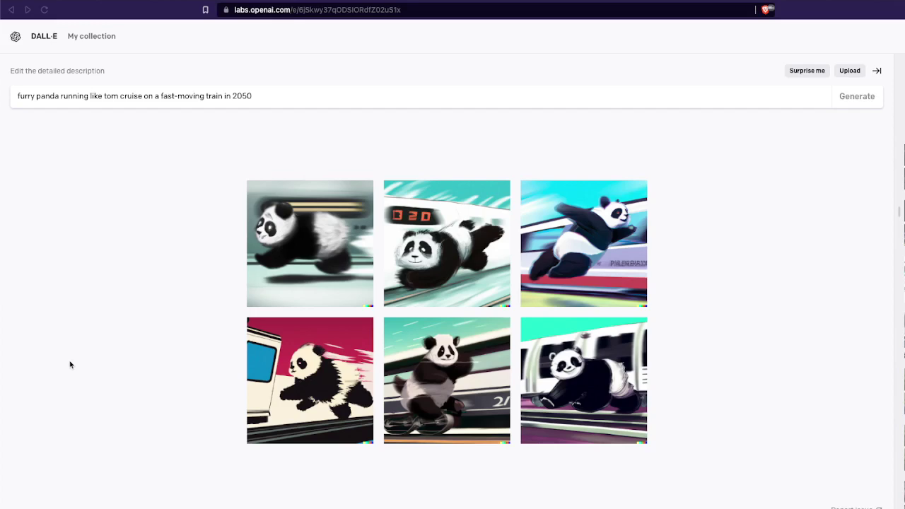
Step: Select and deselect 'moving' in the panda-on-a-train prompt, leaving the prompt unchanged
{"action": "double_click", "coordinate": [196, 98]}
{"action": "left_click", "coordinate": [196, 99]}
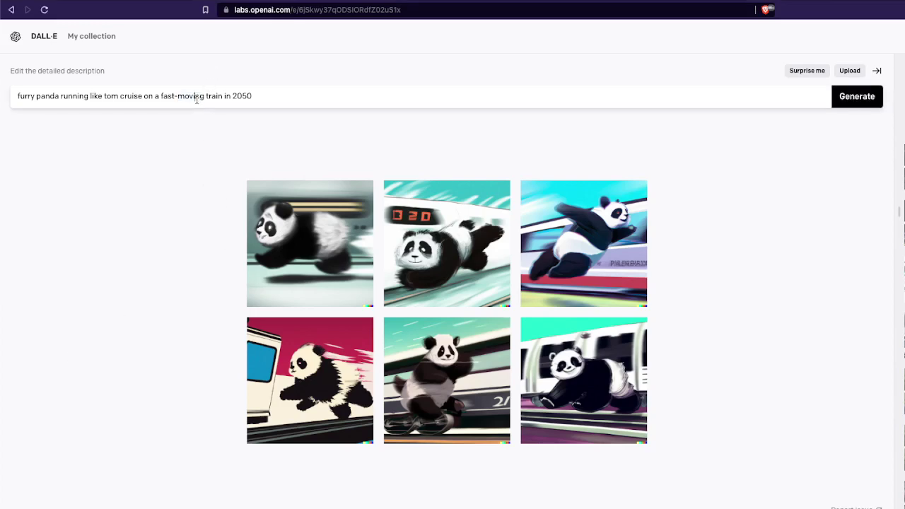
{"action": "left_click", "coordinate": [190, 239]}
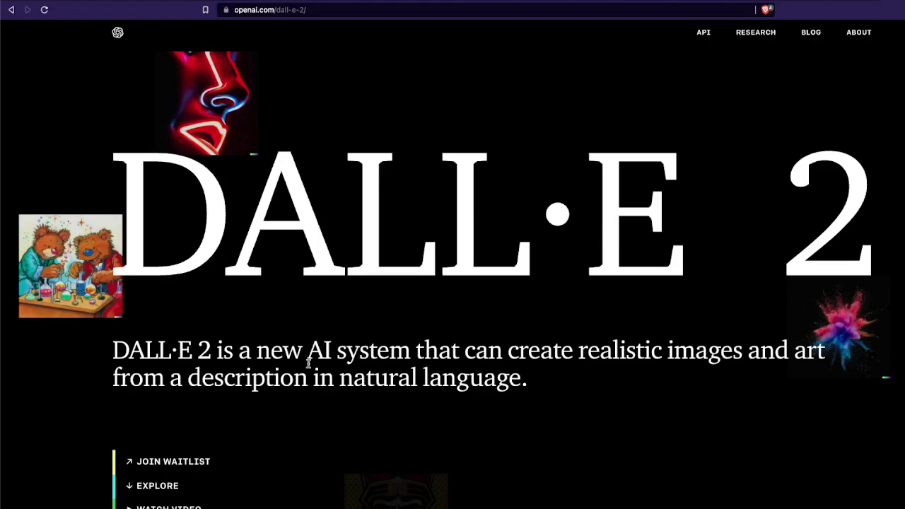
{"action": "scroll", "coordinate": [262, 372], "scroll_direction": "down", "scroll_amount": 2}
{"action": "scroll", "coordinate": [364, 300], "scroll_direction": "up", "scroll_amount": 1}
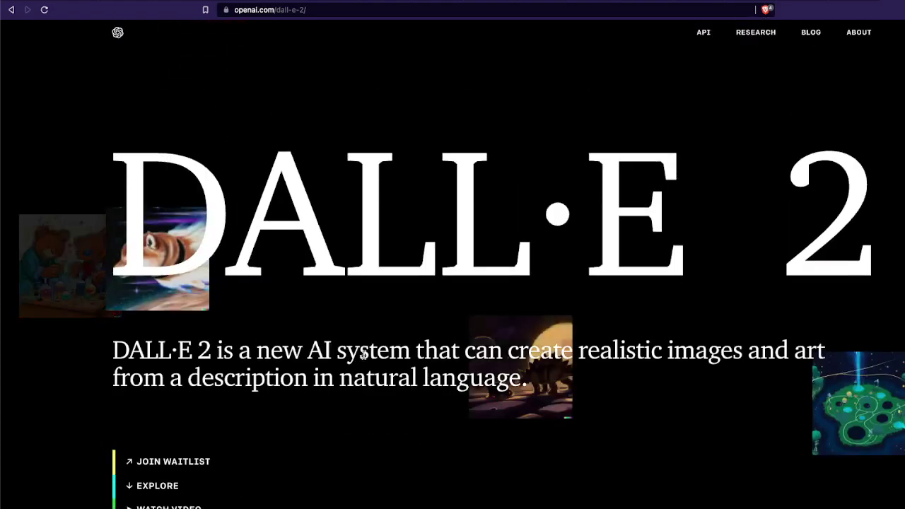
{"action": "scroll", "coordinate": [363, 300], "scroll_direction": "down", "scroll_amount": 10}
{"action": "scroll", "coordinate": [365, 358], "scroll_direction": "down", "scroll_amount": 6}
{"action": "scroll", "coordinate": [365, 358], "scroll_direction": "down", "scroll_amount": 3}
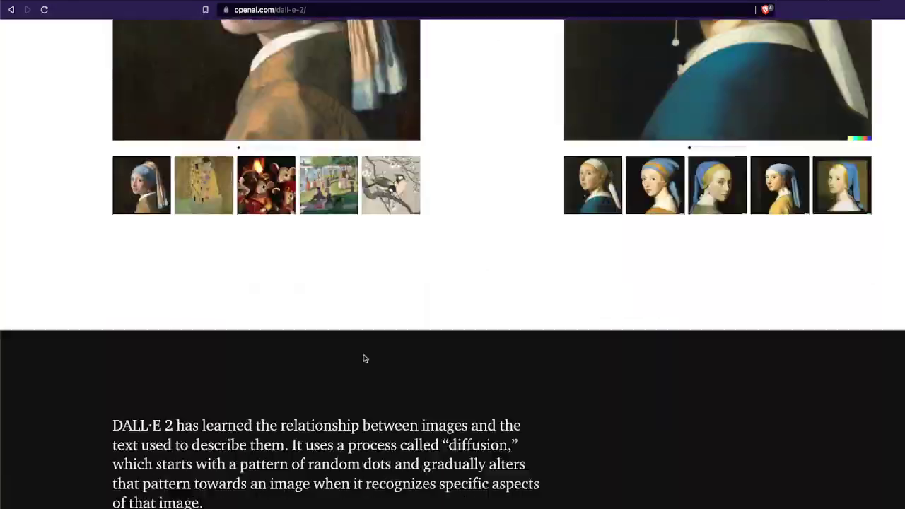
{"action": "scroll", "coordinate": [365, 359], "scroll_direction": "up", "scroll_amount": 15}
{"action": "scroll", "coordinate": [365, 359], "scroll_direction": "up", "scroll_amount": 5}
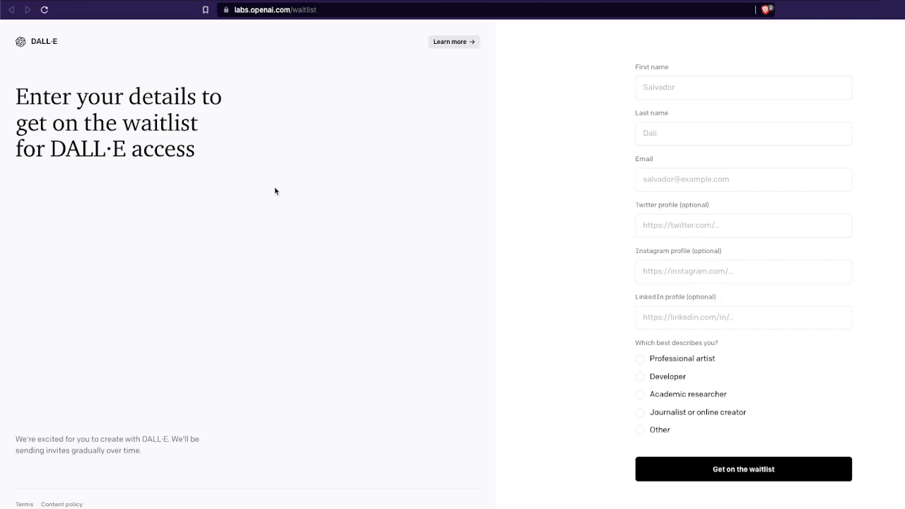
Step: Go through the empty waitlist fields: first name, last name, email, Twitter, Instagram, LinkedIn
{"action": "left_click", "coordinate": [663, 87]}
{"action": "left_click", "coordinate": [653, 132]}
{"action": "left_click", "coordinate": [662, 179]}
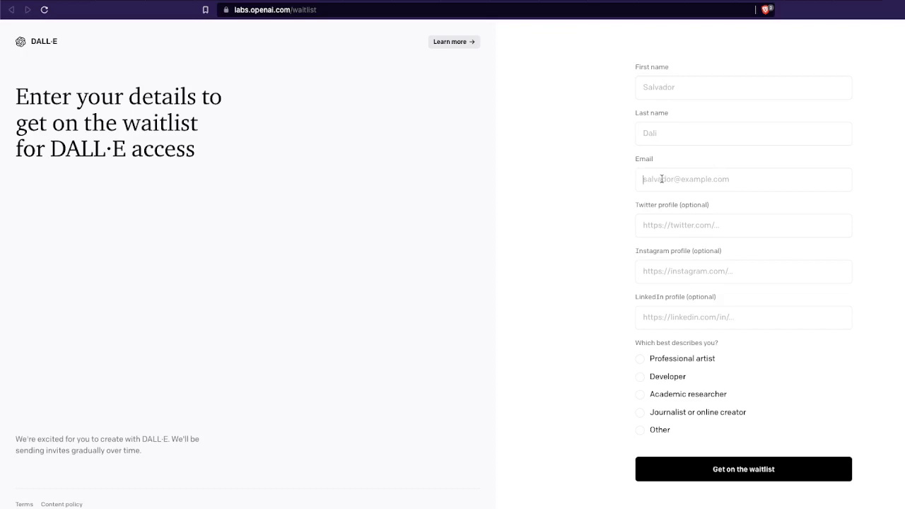
{"action": "left_click", "coordinate": [678, 225]}
{"action": "left_click", "coordinate": [666, 280]}
{"action": "left_click", "coordinate": [667, 318]}
Step: Search 'imagen google' in a private window, then open and browse the Imagen research page
{"action": "key", "text": "ctrl+shift+n"}
{"action": "type", "text": "lma"}
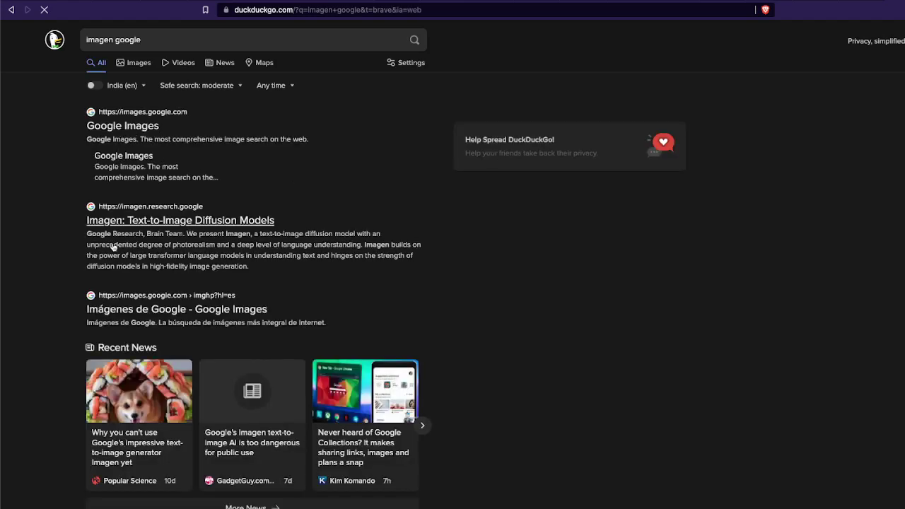
{"action": "left_click", "coordinate": [148, 231]}
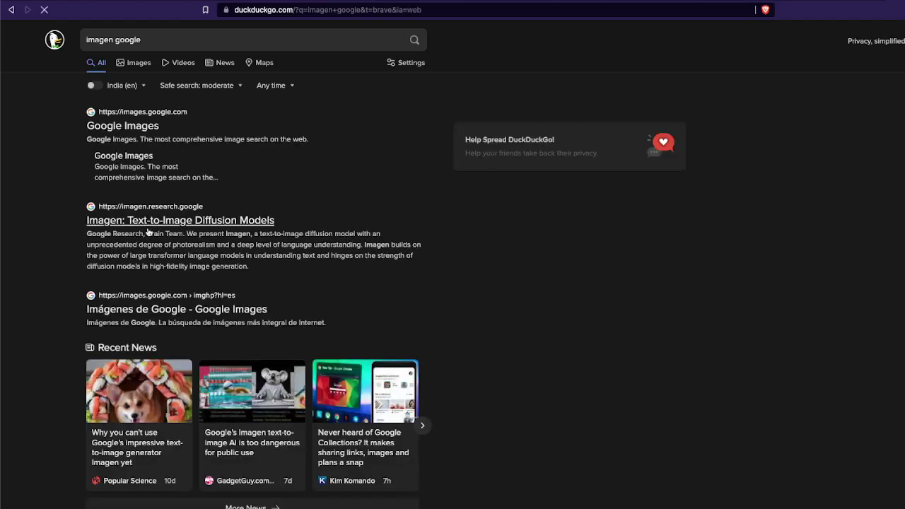
{"action": "scroll", "coordinate": [432, 276], "scroll_direction": "down", "scroll_amount": 3}
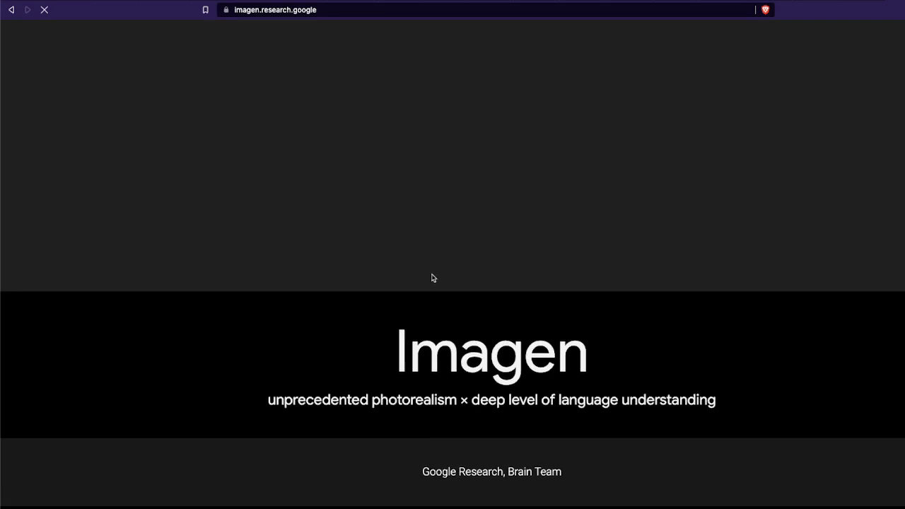
{"action": "scroll", "coordinate": [432, 275], "scroll_direction": "up", "scroll_amount": 3}
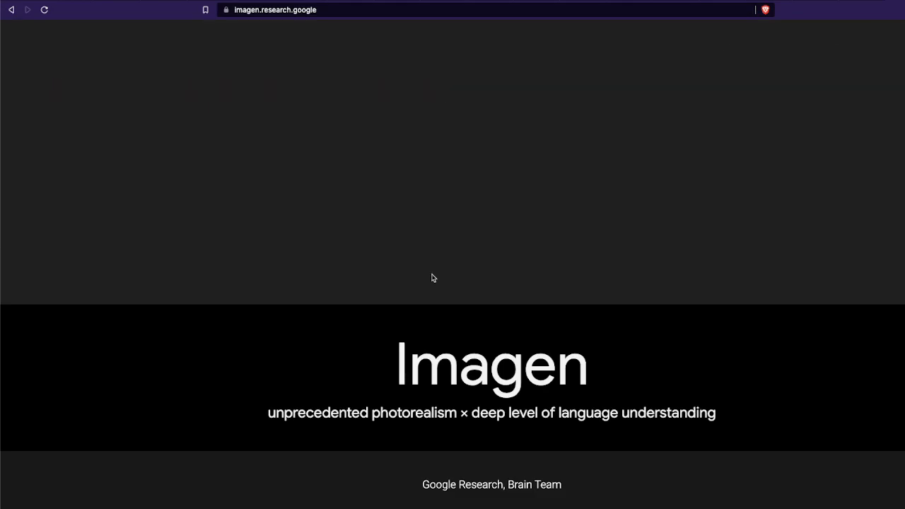
{"action": "scroll", "coordinate": [519, 321], "scroll_direction": "down", "scroll_amount": 5}
{"action": "scroll", "coordinate": [519, 322], "scroll_direction": "down", "scroll_amount": 3}
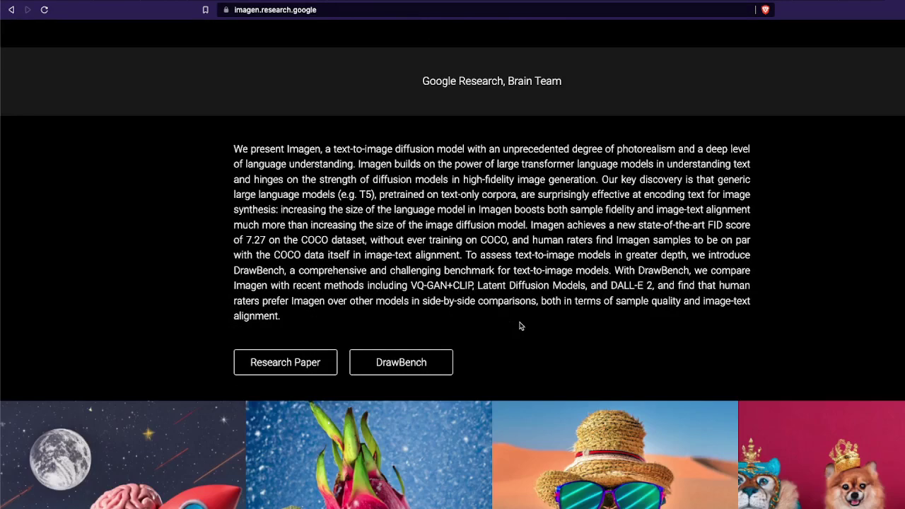
{"action": "scroll", "coordinate": [520, 325], "scroll_direction": "down", "scroll_amount": 4}
{"action": "key", "text": "Home"}
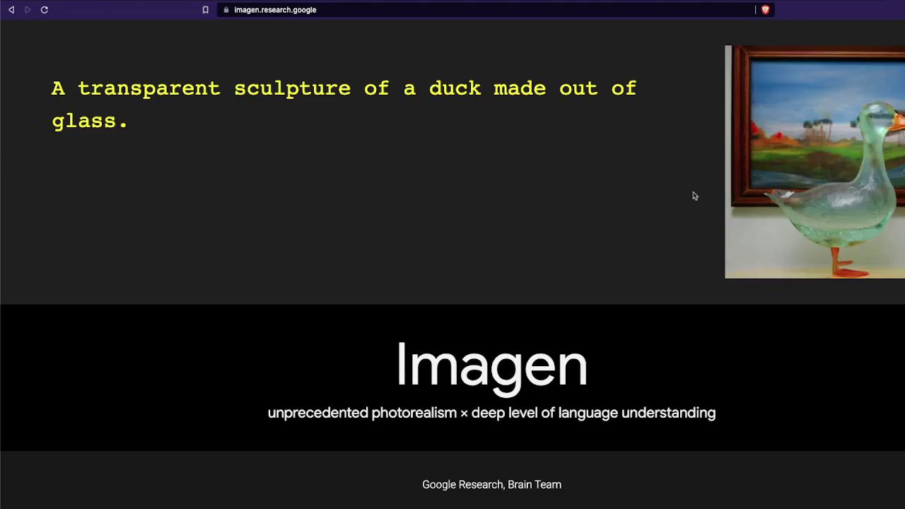
Step: Search DuckDuckGo for 'midstry' in a new private window
{"action": "key", "text": "ctrl+shift+n"}
{"action": "type", "text": "m"}
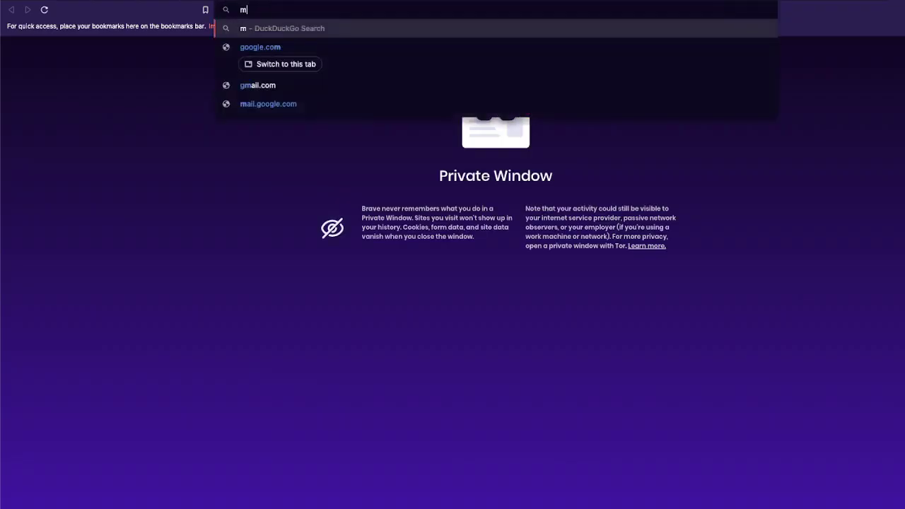
{"action": "type", "text": "idstry"}
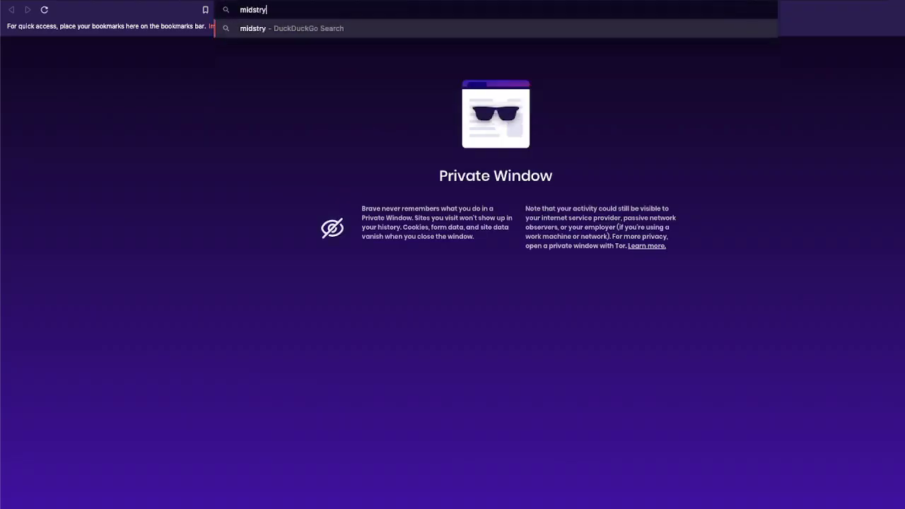
{"action": "key", "text": "Return"}
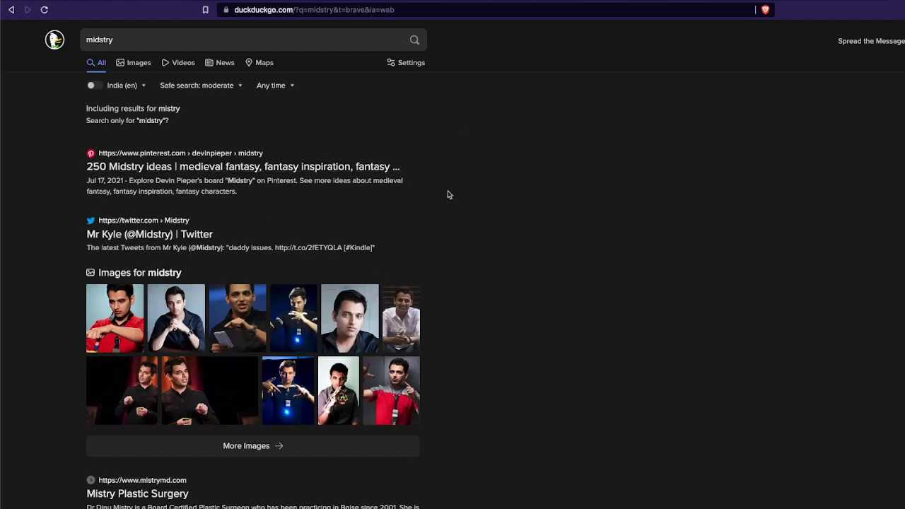
Step: Revise the query to 'ai midstry' and browse the 'ai ministry' results
{"action": "left_click", "coordinate": [141, 39]}
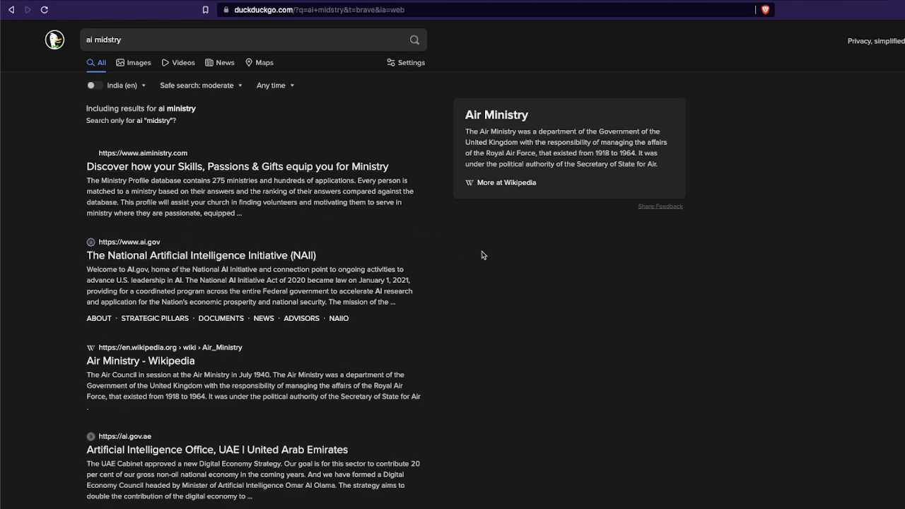
{"action": "scroll", "coordinate": [228, 327], "scroll_direction": "down", "scroll_amount": 3}
{"action": "scroll", "coordinate": [229, 328], "scroll_direction": "up", "scroll_amount": 3}
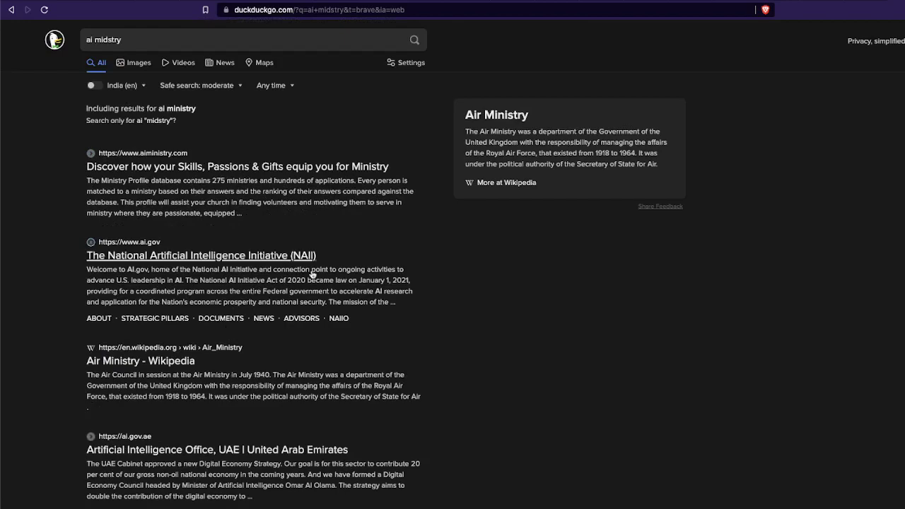
{"action": "scroll", "coordinate": [514, 300], "scroll_direction": "down", "scroll_amount": 3}
{"action": "scroll", "coordinate": [514, 299], "scroll_direction": "down", "scroll_amount": 5}
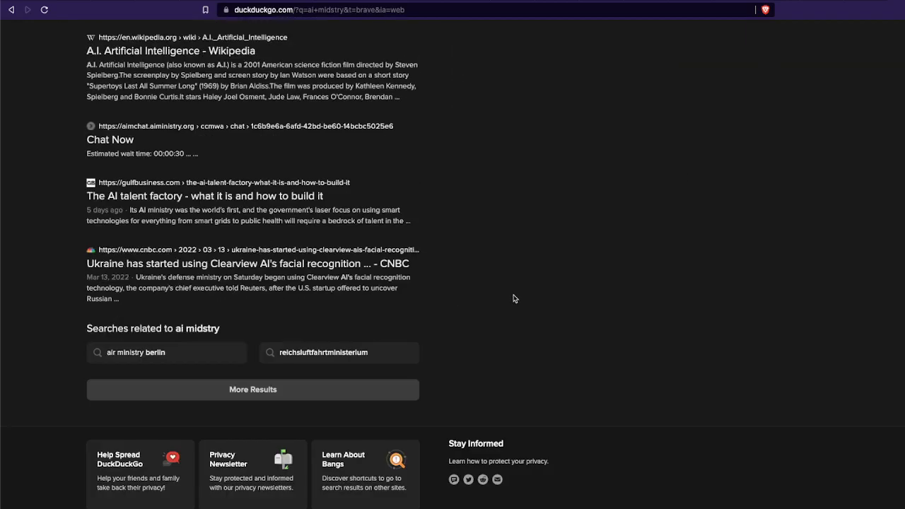
{"action": "scroll", "coordinate": [515, 299], "scroll_direction": "up", "scroll_amount": 10}
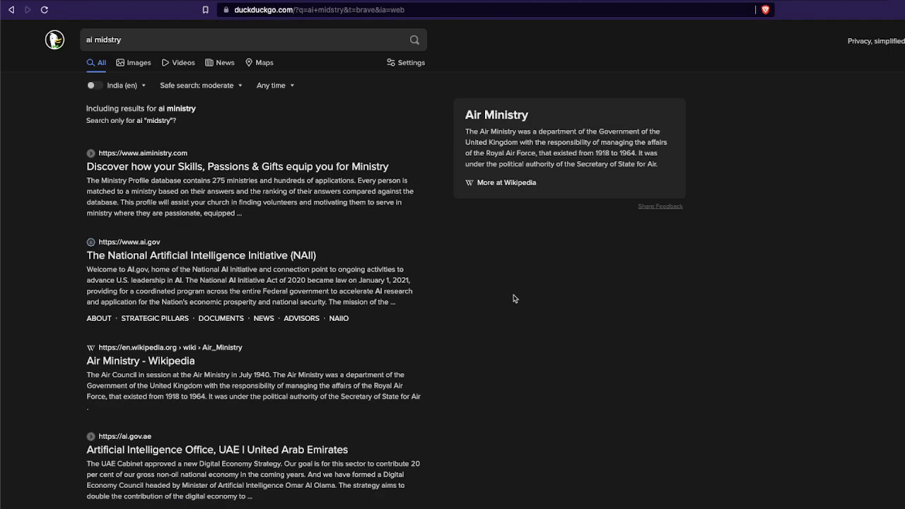